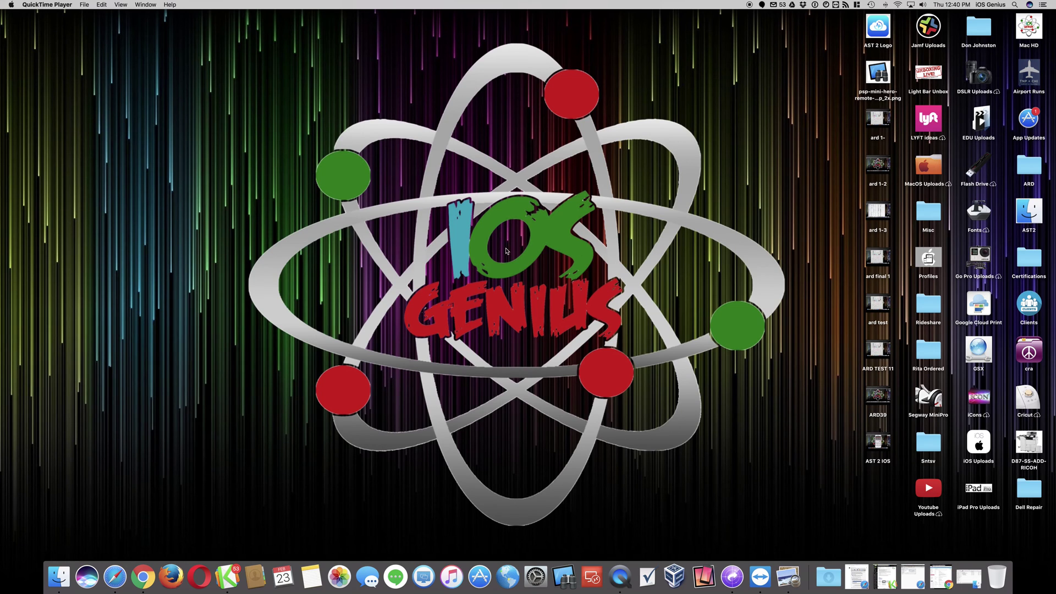
- Open a new Safari window from the Safari Dock icon's context menu
{"action": "right_click", "coordinate": [120, 578]}
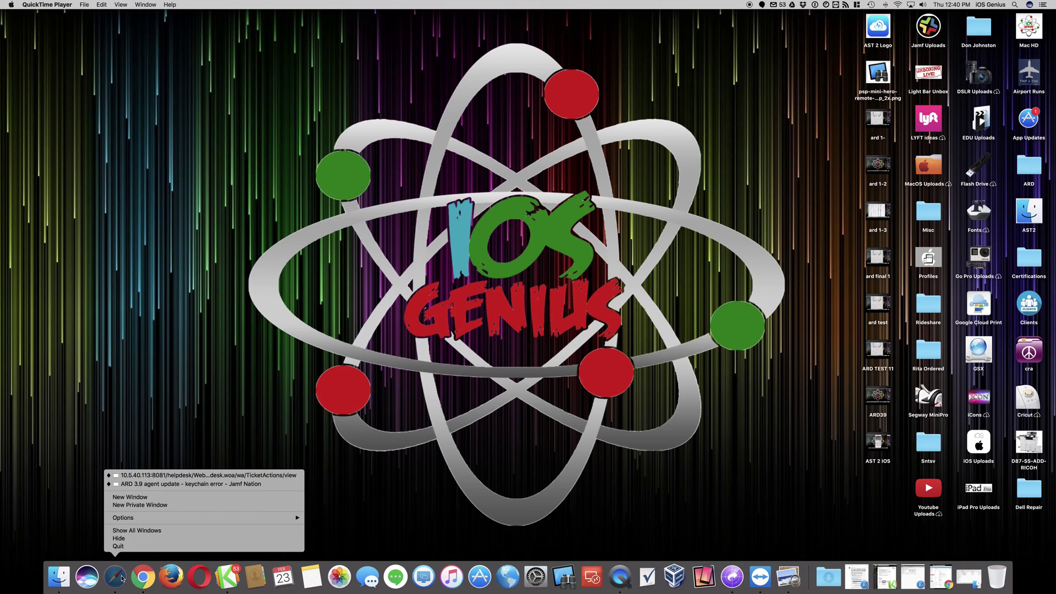
{"action": "left_click", "coordinate": [141, 500]}
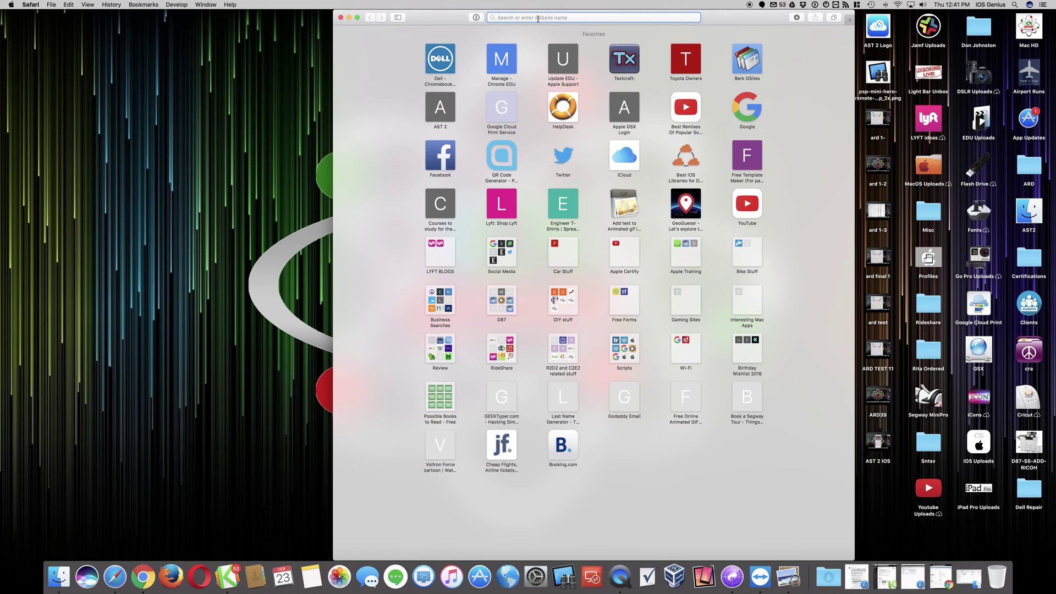
{"action": "type", "text": "IOS"}
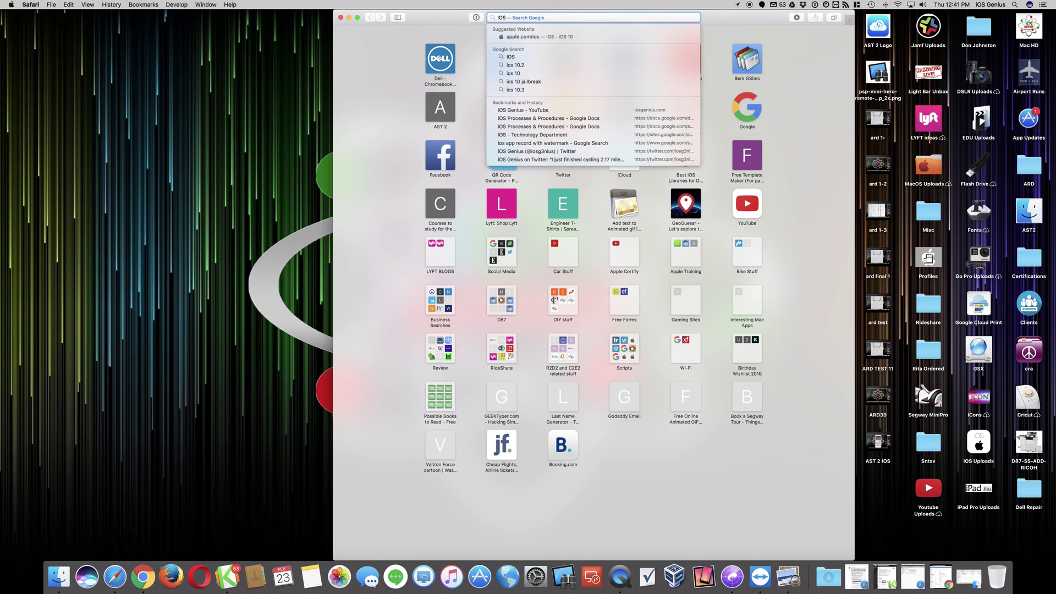
{"action": "type", "text": "GENIUS.com"}
- Load iosgenius.com, shift the Safari window left, and minimize it
{"action": "key", "text": "Return"}
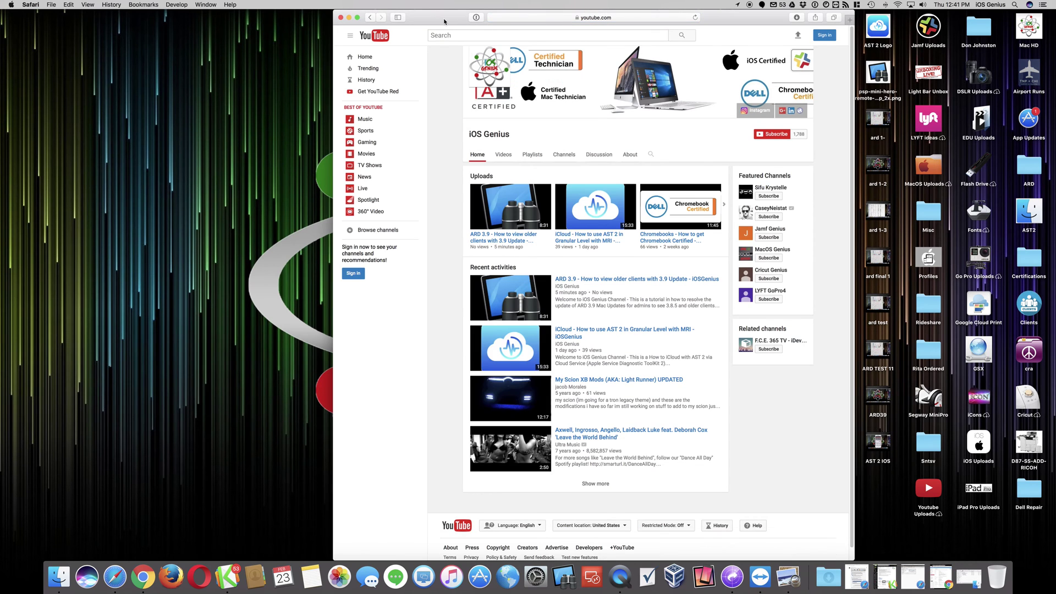
{"action": "left_click_drag", "start_coordinate": [443, 18], "coordinate": [357, 18]}
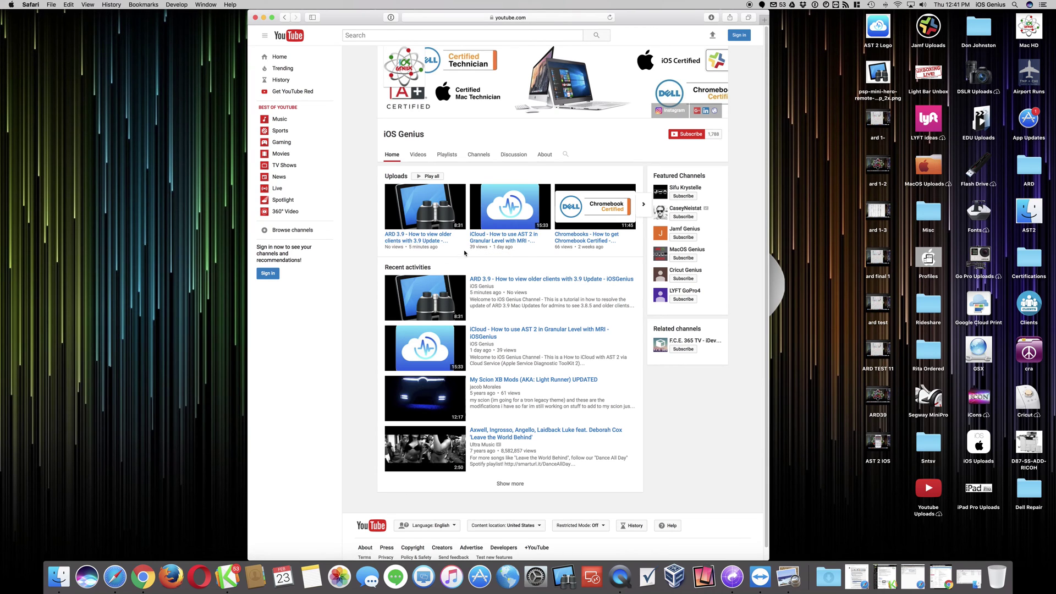
{"action": "left_click", "coordinate": [263, 17]}
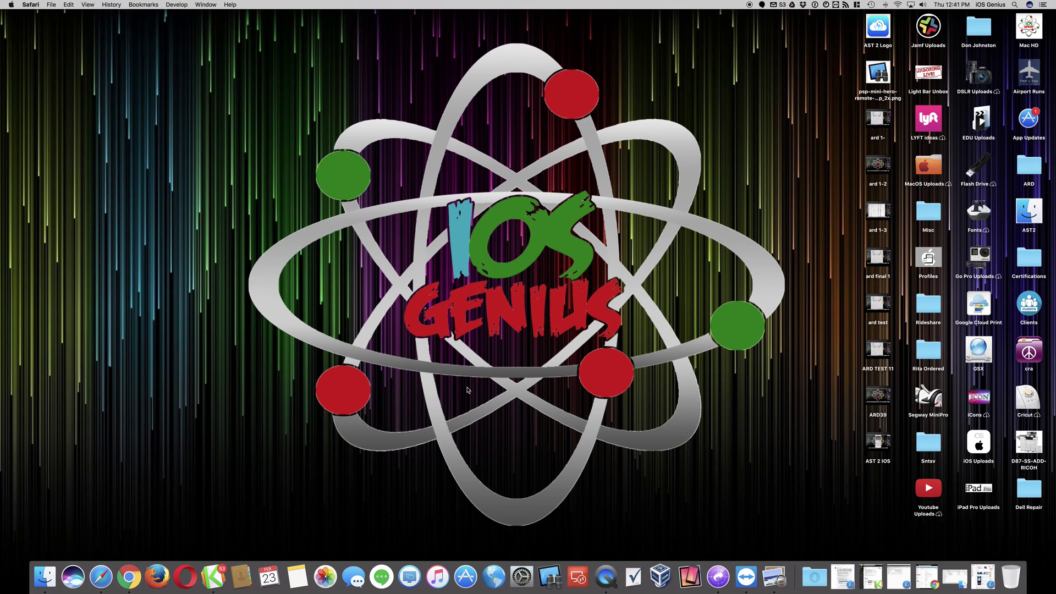
- View the App Store Updates list for Remote Desktop Client 3.9.0, then close App Store
{"action": "left_click", "coordinate": [467, 578]}
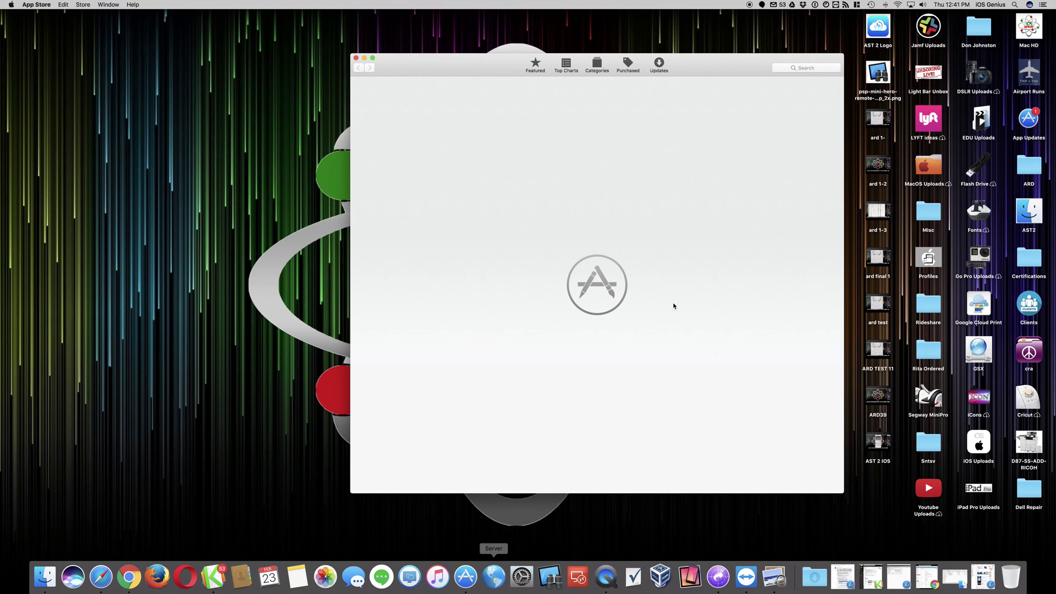
{"action": "left_click", "coordinate": [660, 66]}
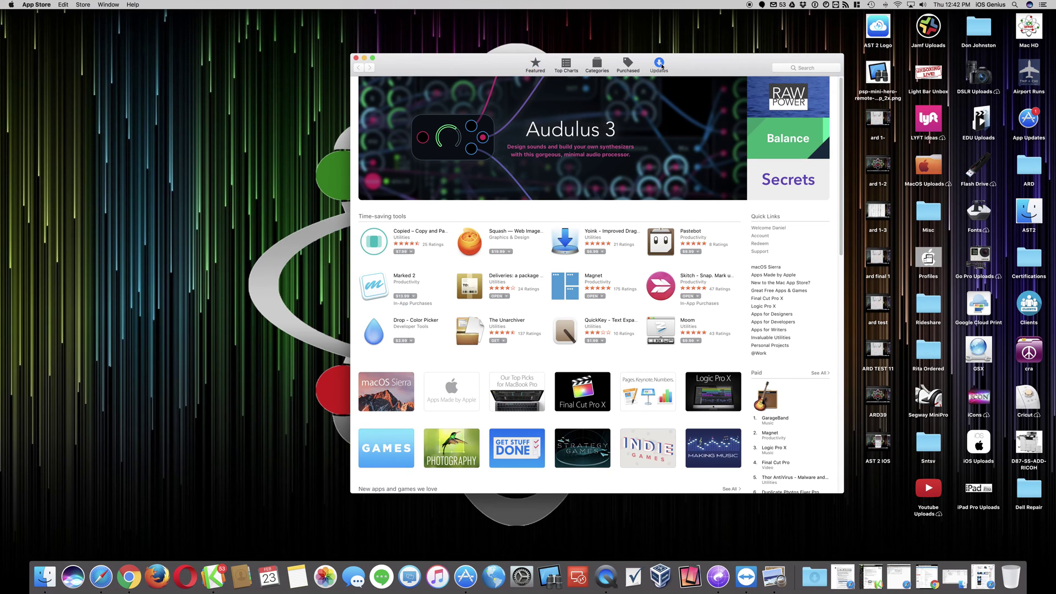
{"action": "left_click_drag", "start_coordinate": [679, 65], "coordinate": [603, 63]}
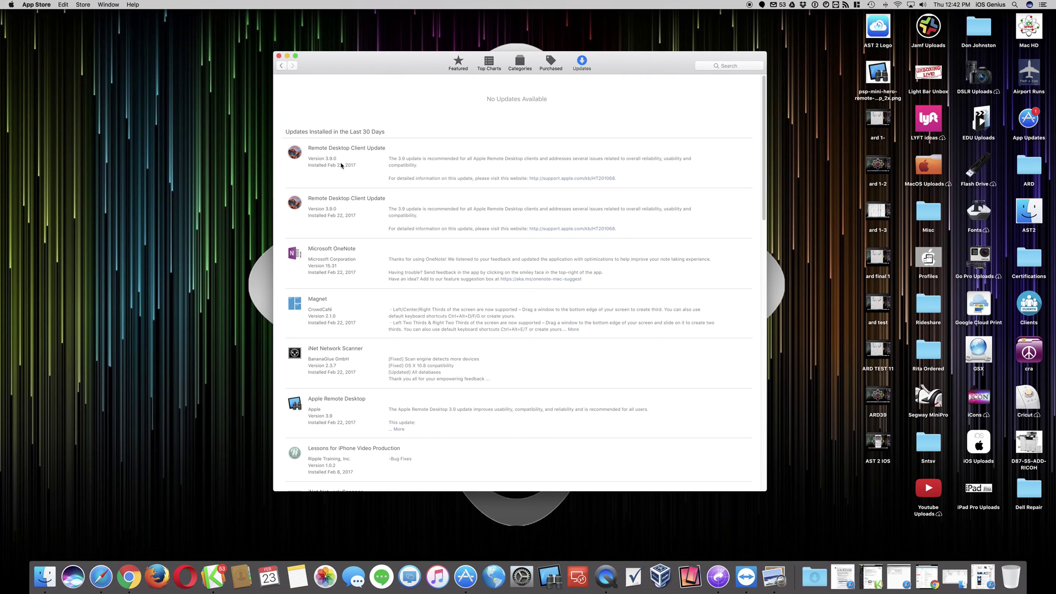
{"action": "left_click", "coordinate": [278, 55]}
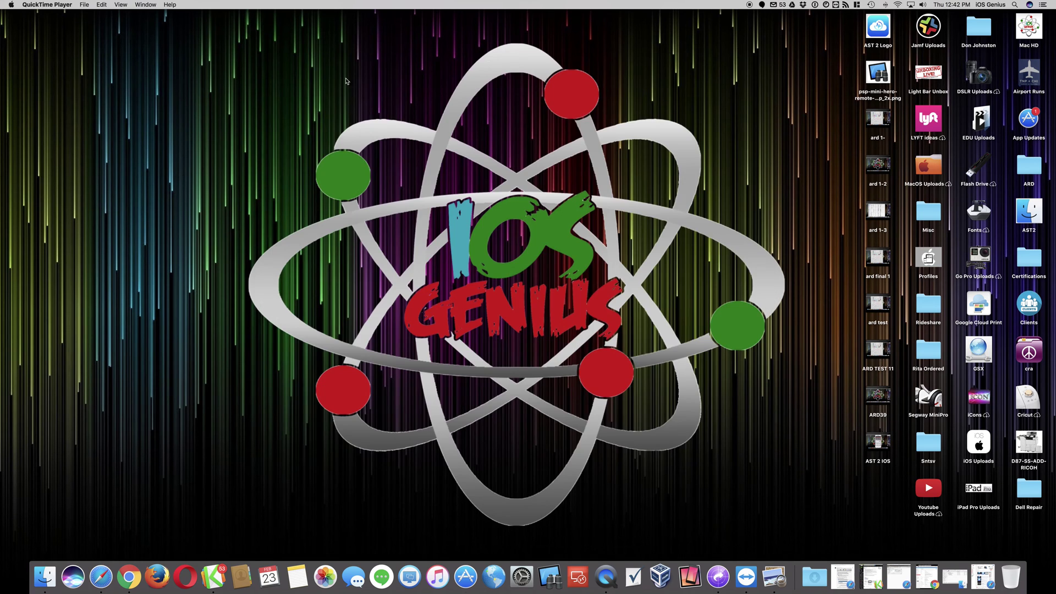
- Restore the ARD folder window and Quick Look the ARD Keychain screenshot
{"action": "left_click", "coordinate": [956, 580]}
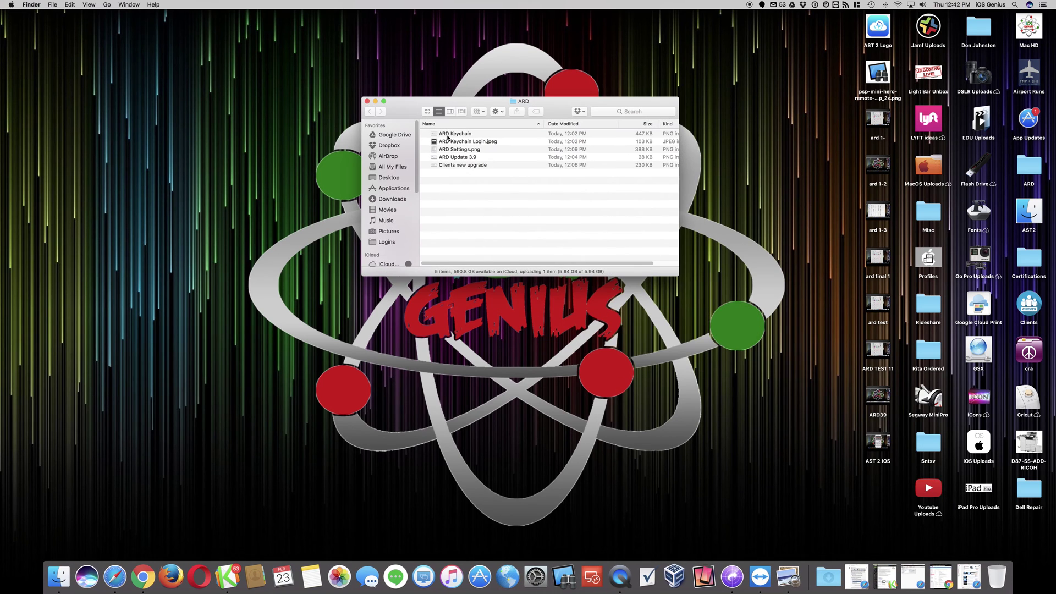
{"action": "left_click", "coordinate": [457, 136]}
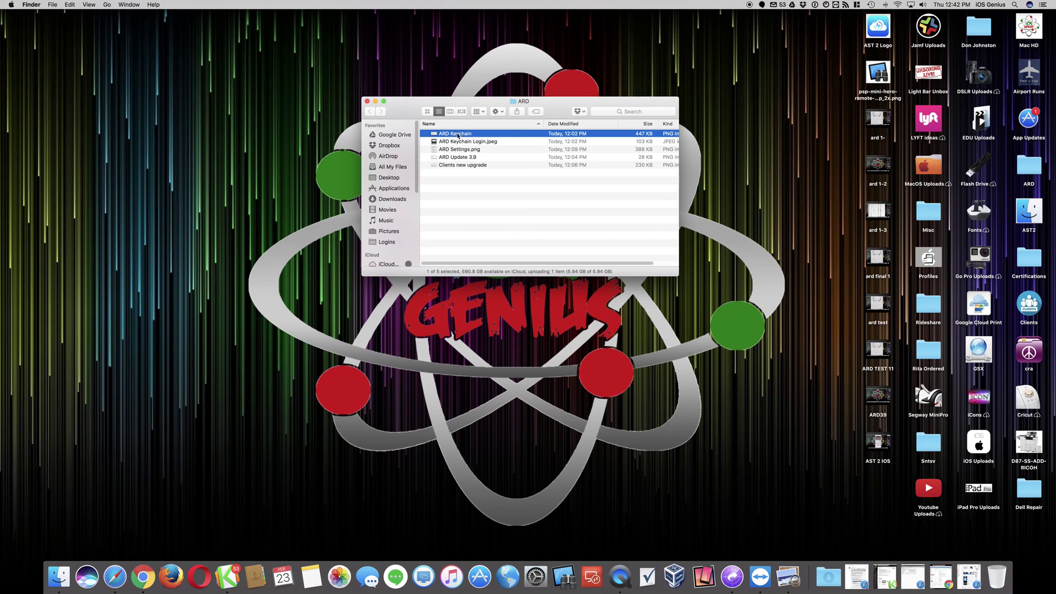
{"action": "key", "text": "space"}
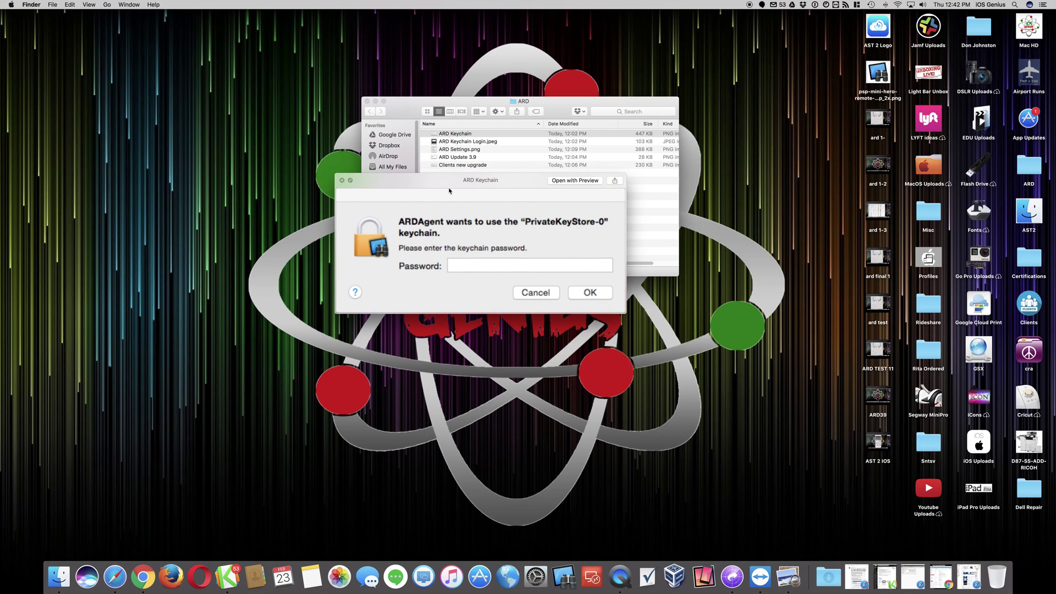
{"action": "left_click_drag", "start_coordinate": [448, 191], "coordinate": [433, 336]}
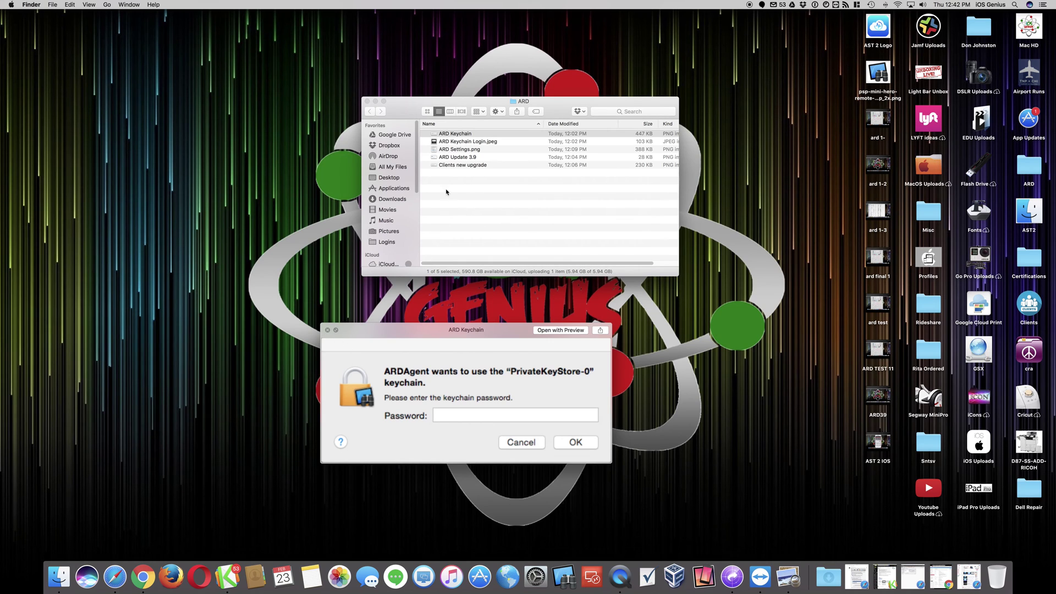
- Preview ARD Keychain Login.jpeg instead, then close the preview
{"action": "left_click", "coordinate": [451, 142]}
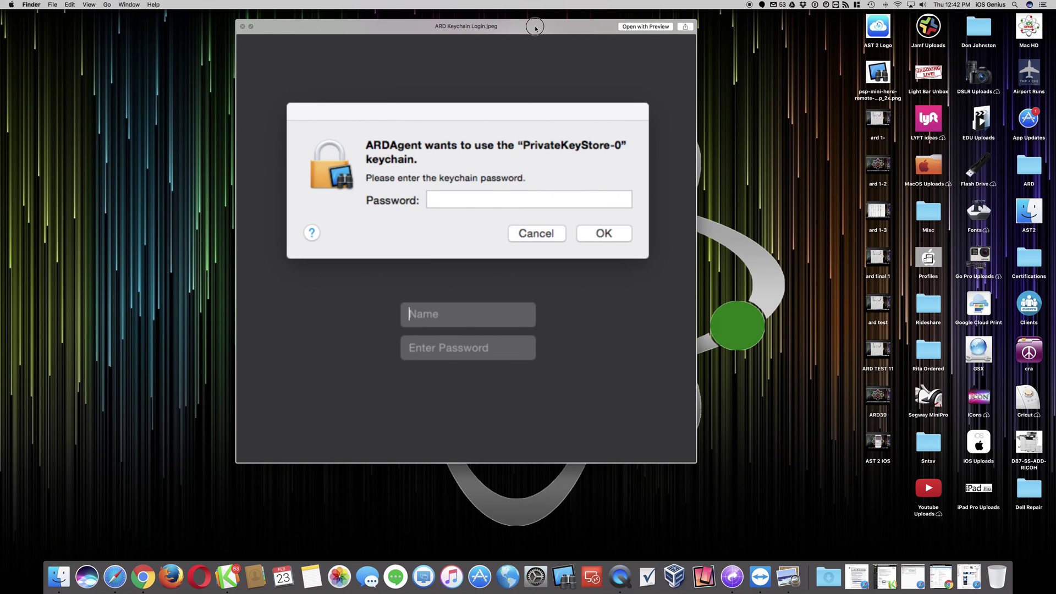
{"action": "left_click_drag", "start_coordinate": [530, 42], "coordinate": [494, 71]}
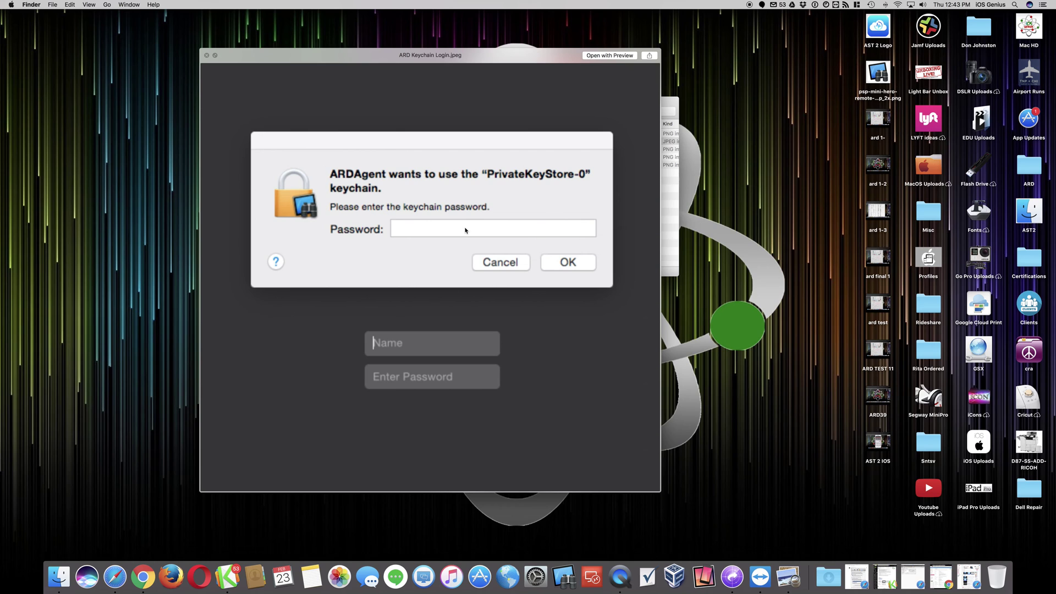
{"action": "left_click", "coordinate": [206, 55]}
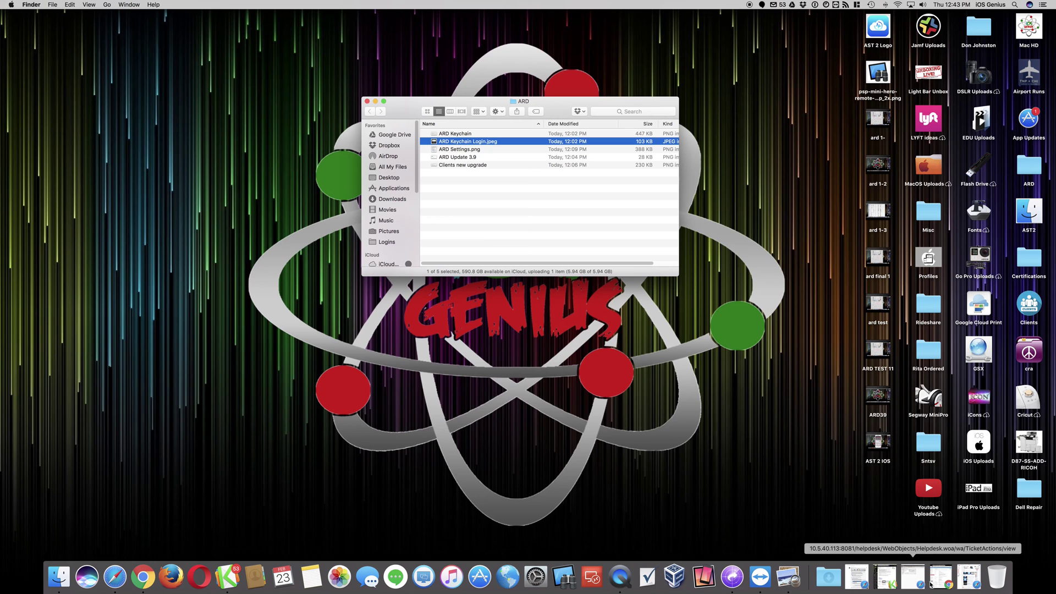
{"action": "left_click", "coordinate": [970, 578]}
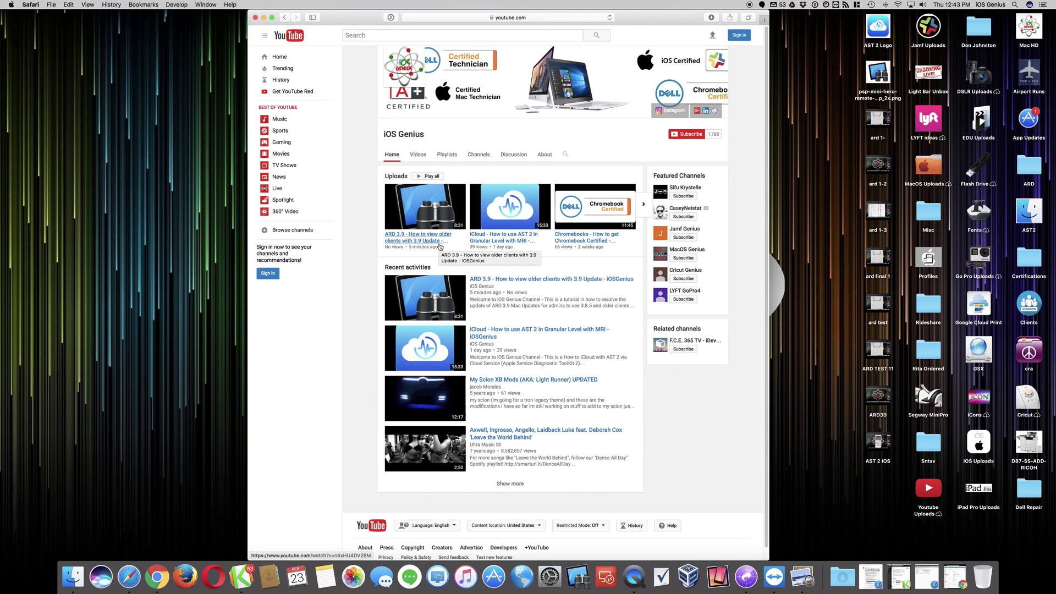
{"action": "left_click", "coordinate": [264, 18]}
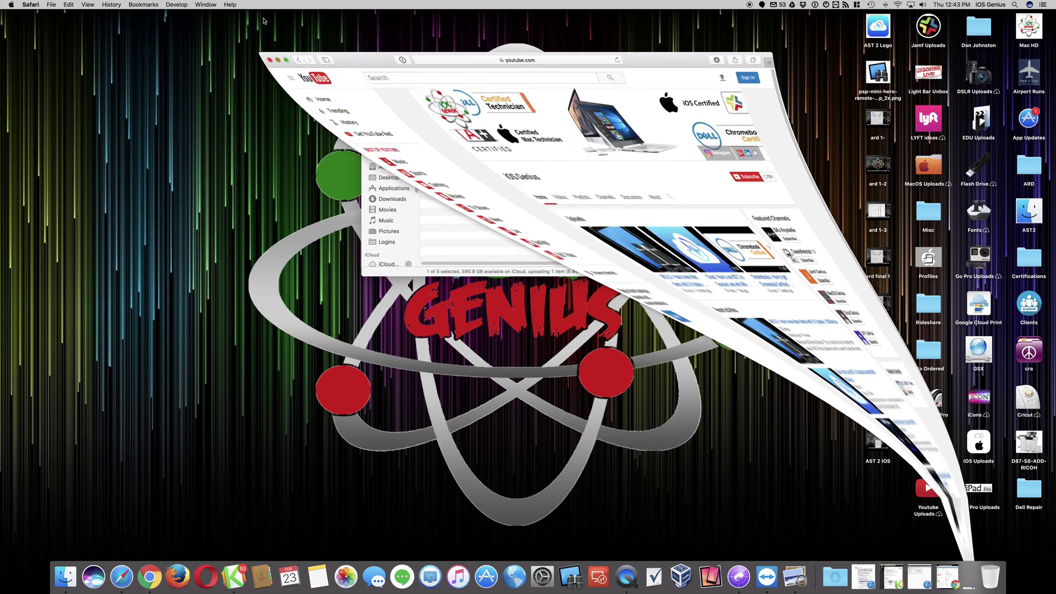
{"action": "left_click", "coordinate": [475, 228]}
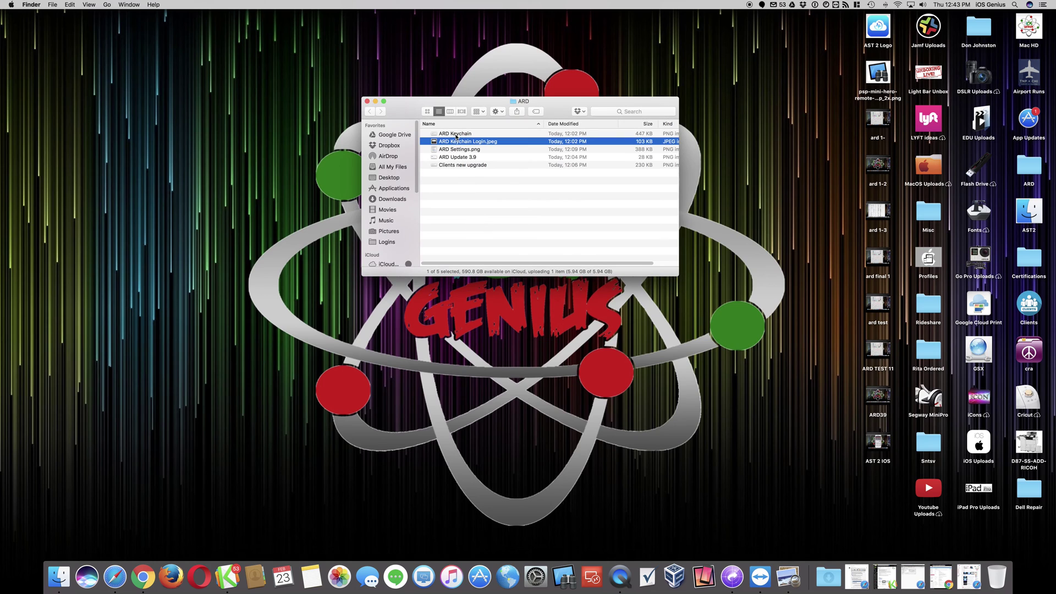
- Quick Look the ARD Keychain screenshot again and reposition the preview
{"action": "left_click", "coordinate": [456, 135]}
{"action": "key", "text": "space"}
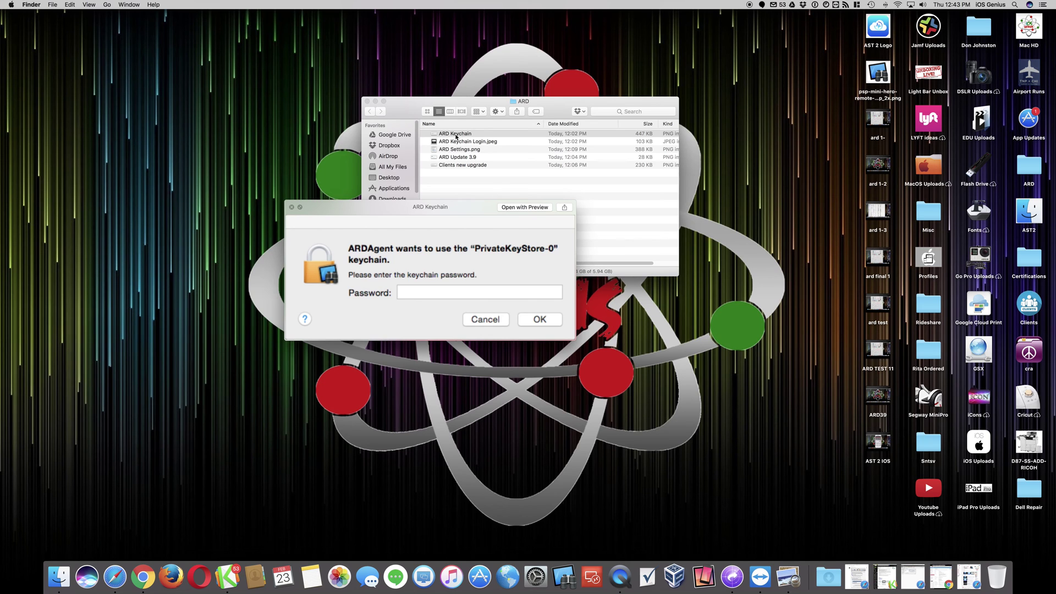
{"action": "left_click_drag", "start_coordinate": [415, 210], "coordinate": [752, 357]}
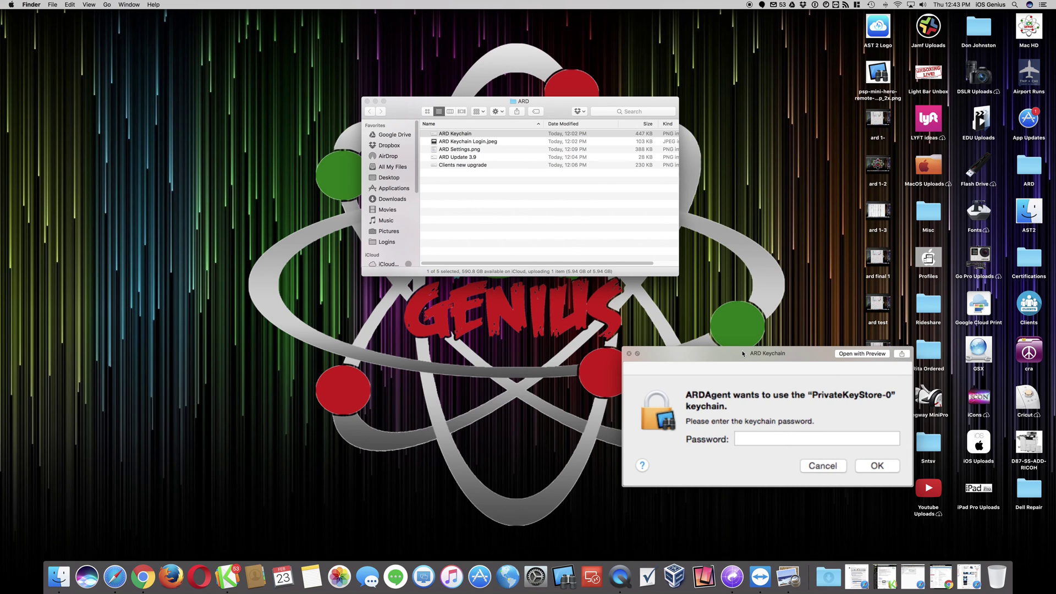
{"action": "left_click_drag", "start_coordinate": [738, 354], "coordinate": [493, 317]}
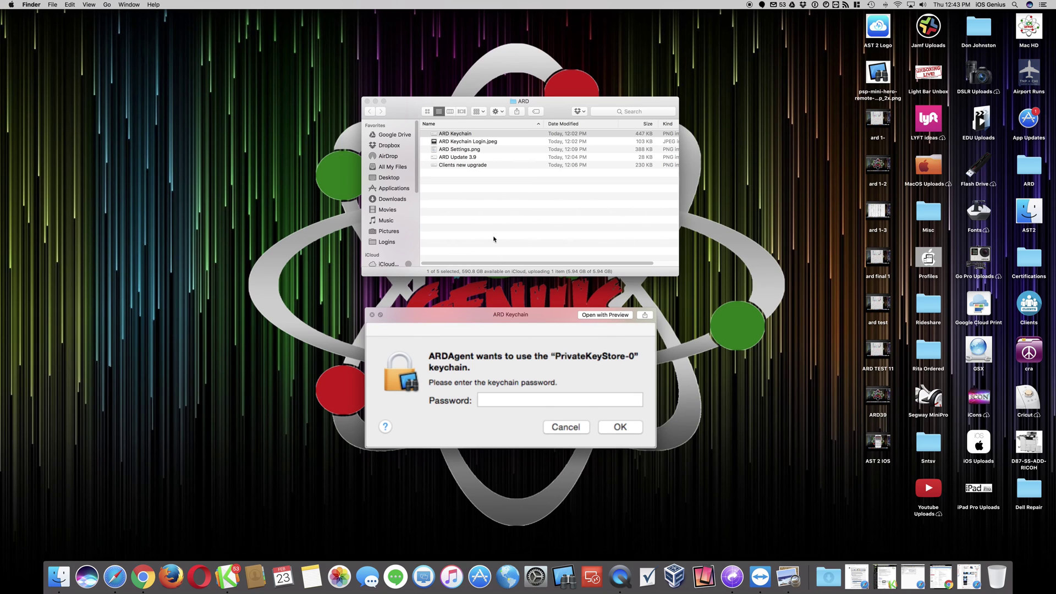
- Close the ARD folder window and the leftover Desktop preview
{"action": "left_click_drag", "start_coordinate": [415, 108], "coordinate": [708, 55]}
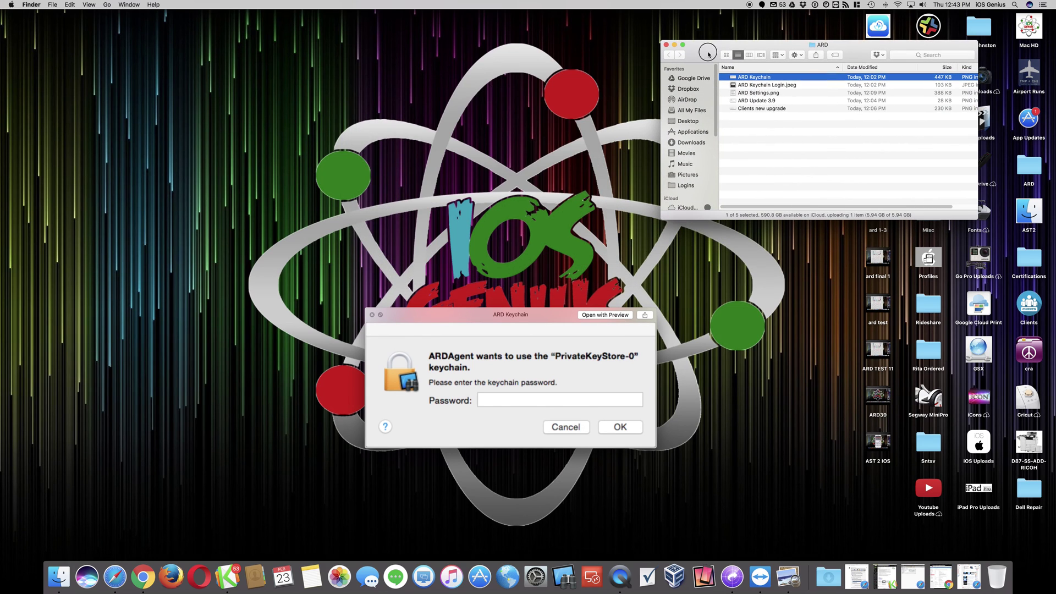
{"action": "left_click", "coordinate": [666, 45]}
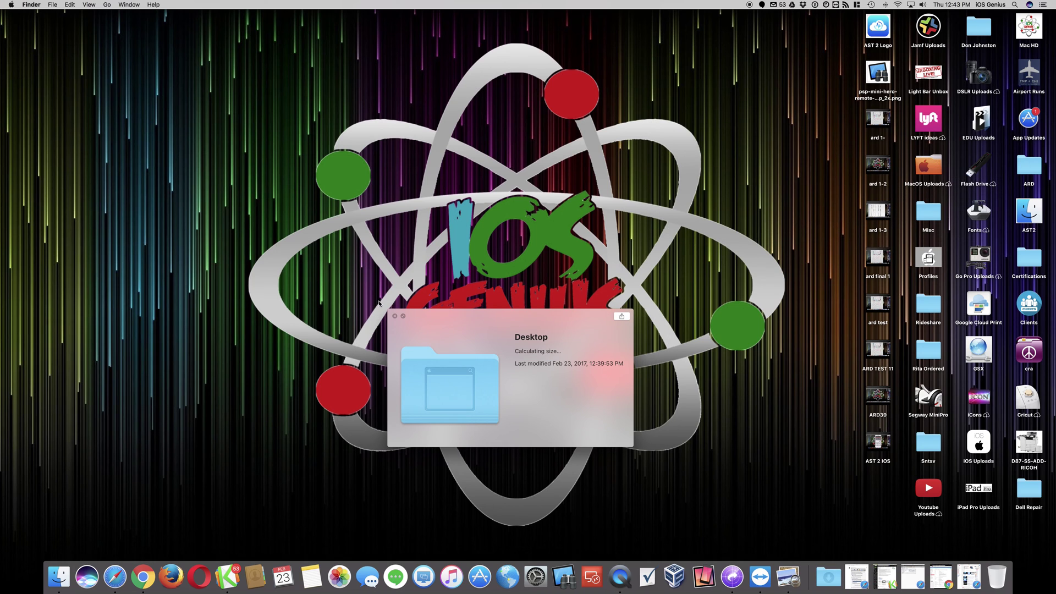
{"action": "left_click", "coordinate": [394, 318]}
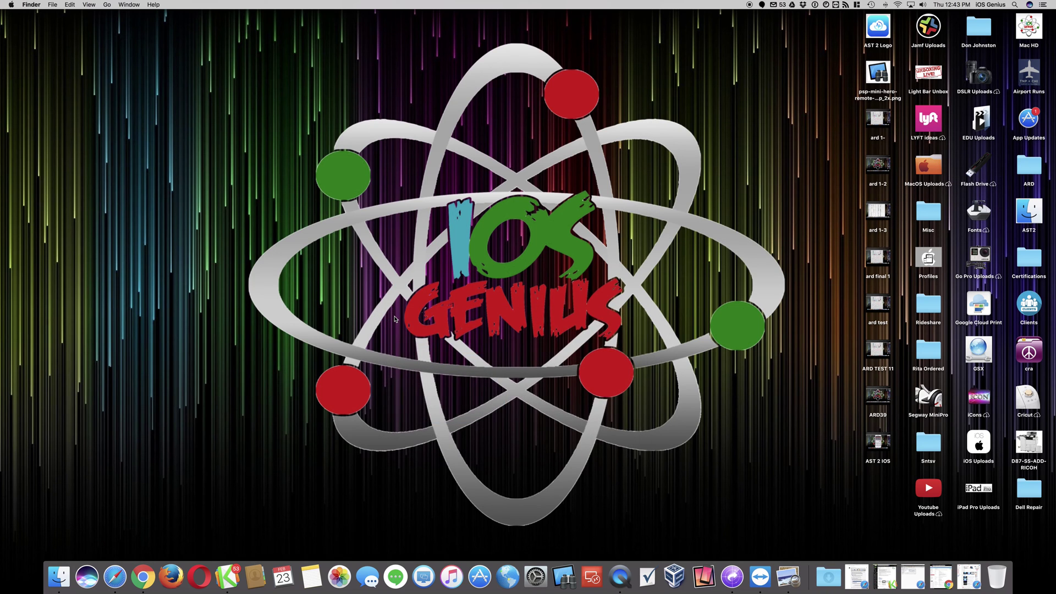